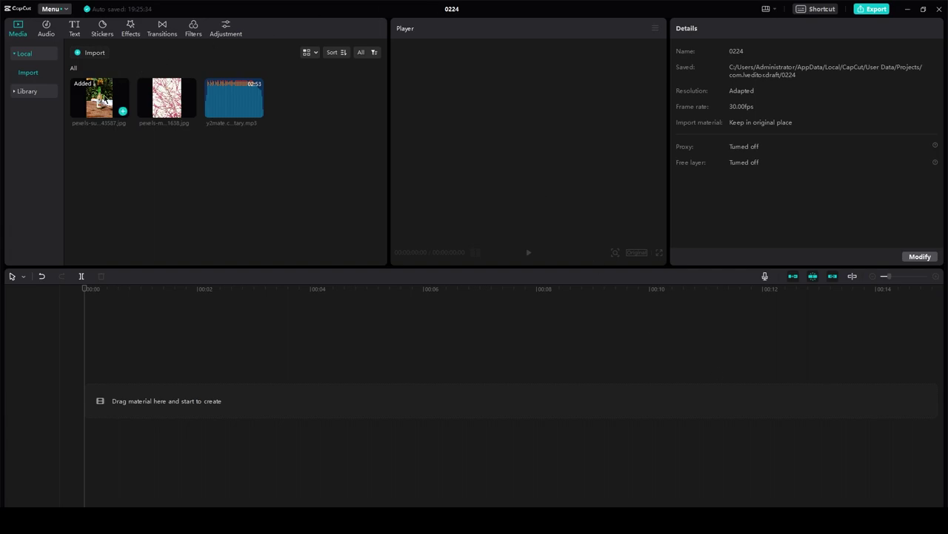
Place the bottle photo on the timeline and change the export frame rate from 30fps to 60fps.
mouse_move(98, 99)
left_mouse_down()
mouse_move(105, 350)
mouse_move(91, 388)
left_mouse_up()
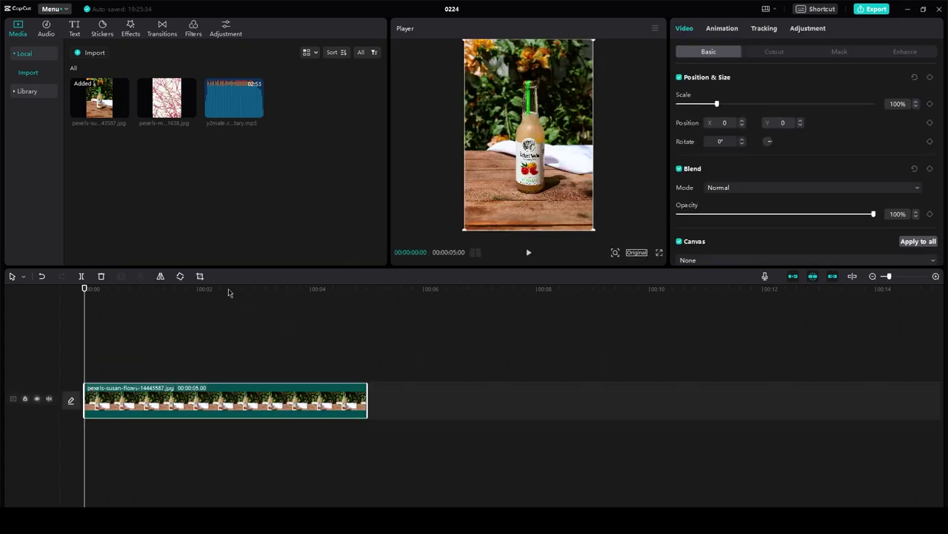
left_click(175, 292)
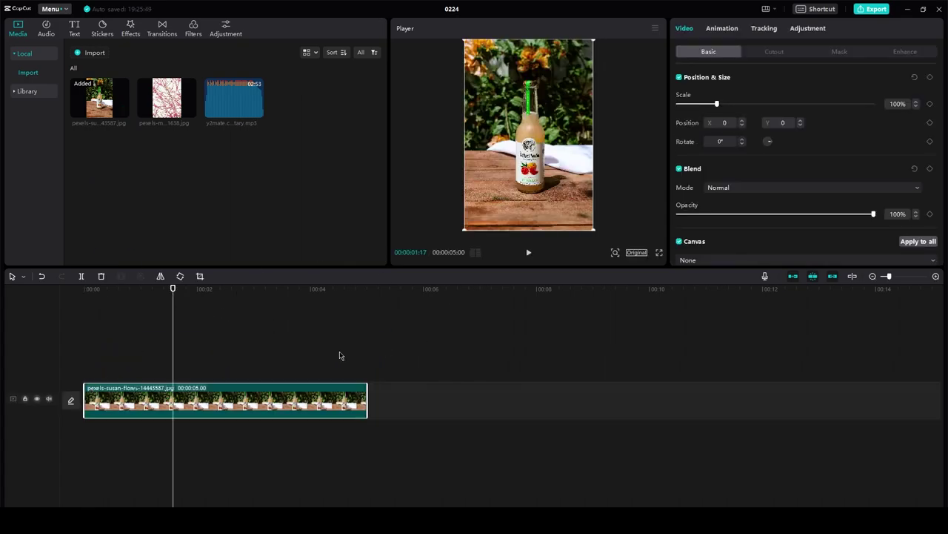
left_click(54, 10)
mouse_move(50, 23)
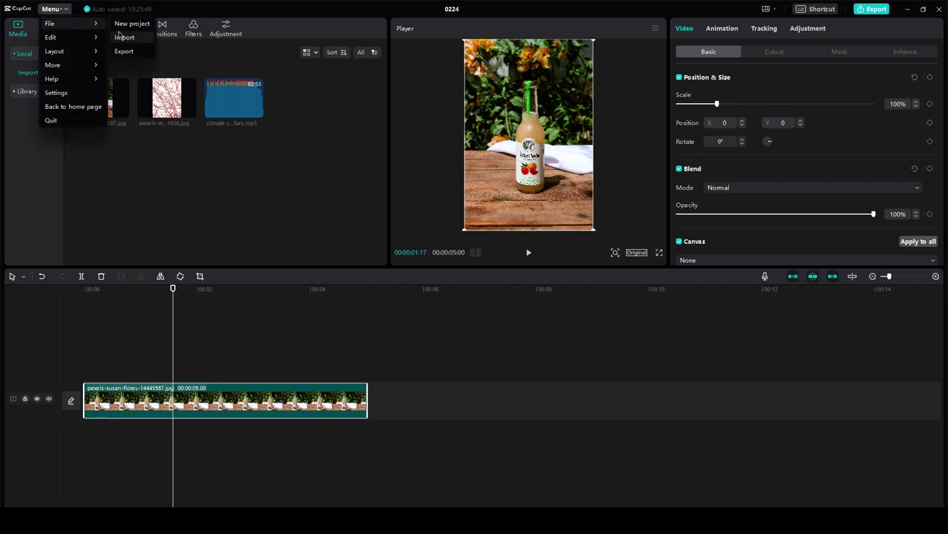
left_click(124, 51)
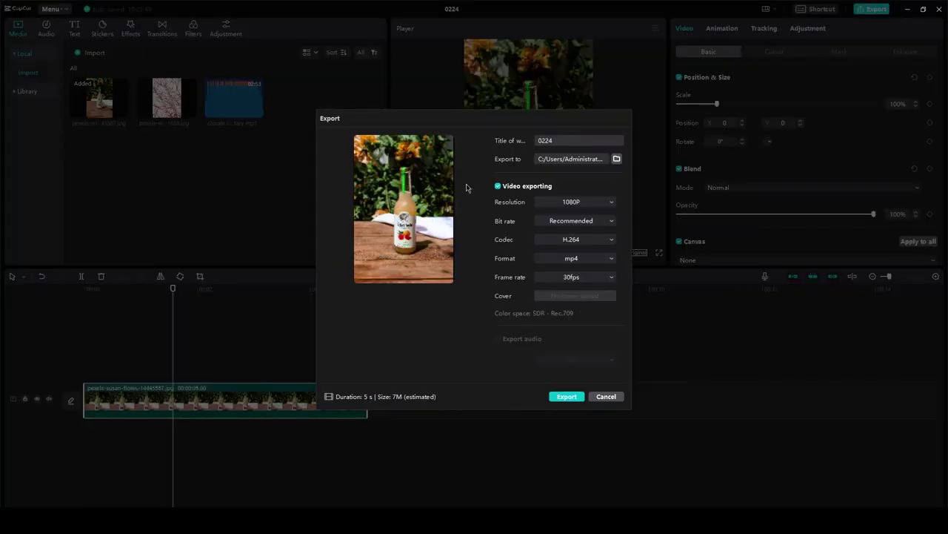
left_click(551, 280)
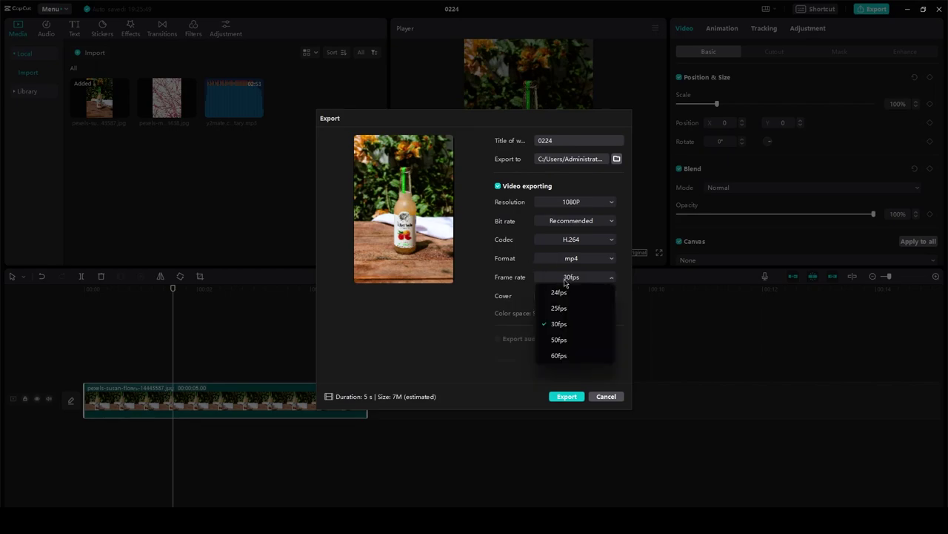
left_click(567, 281)
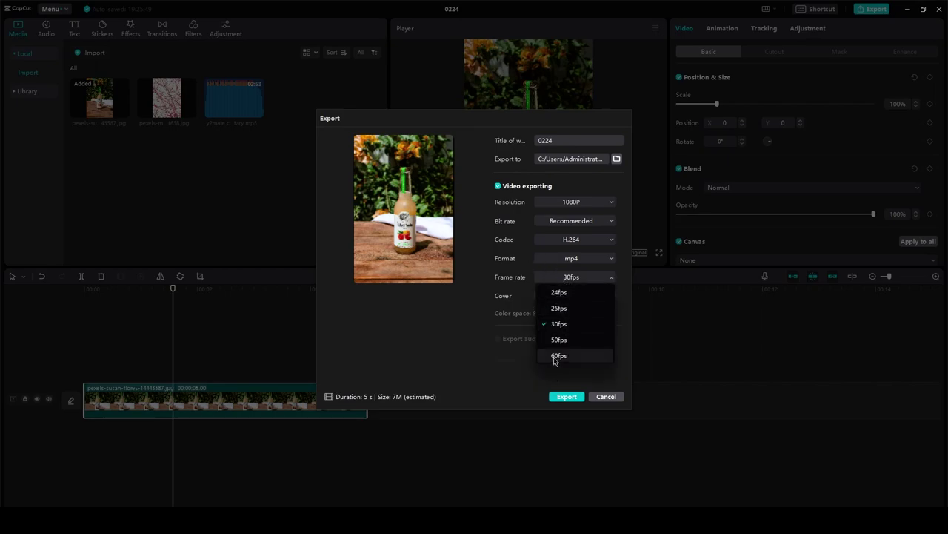
left_click(559, 355)
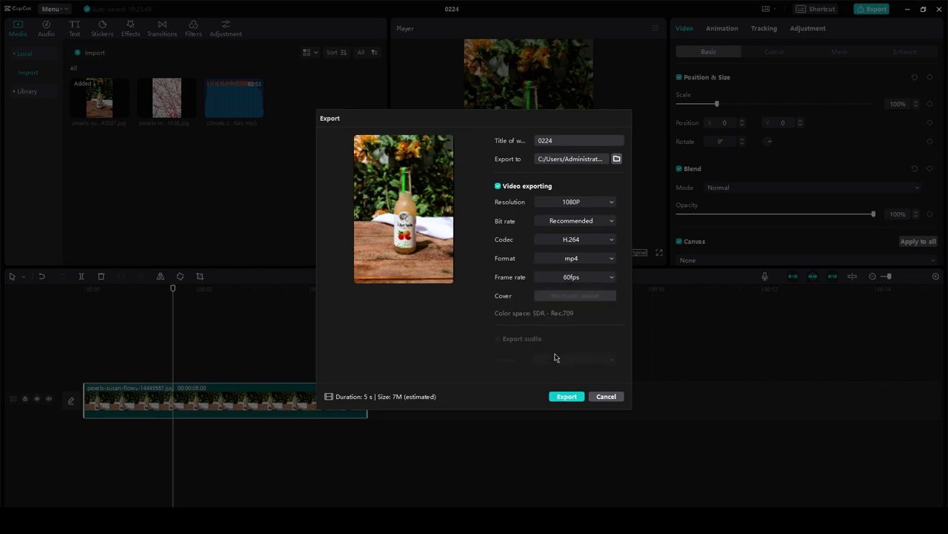
Cancel the Export dialog so the 60fps settings are not exported.
left_click(599, 397)
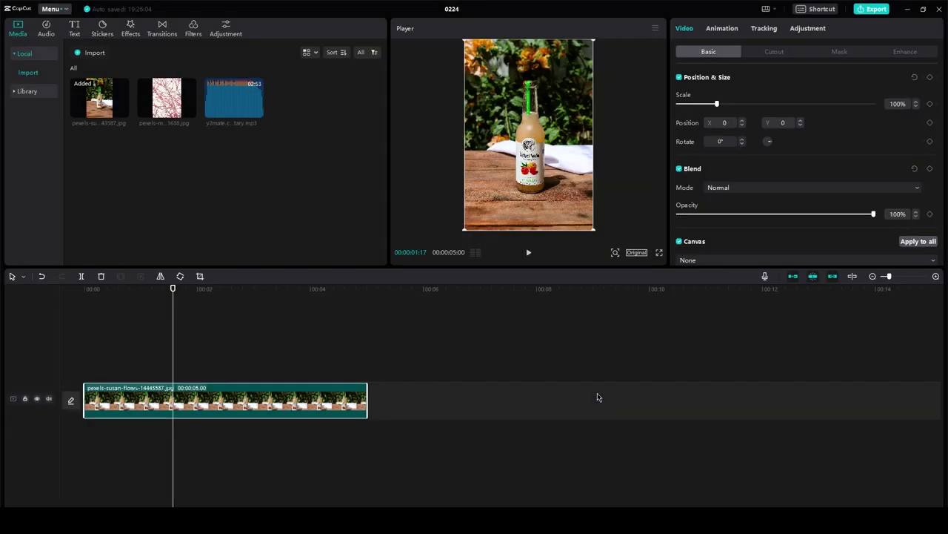